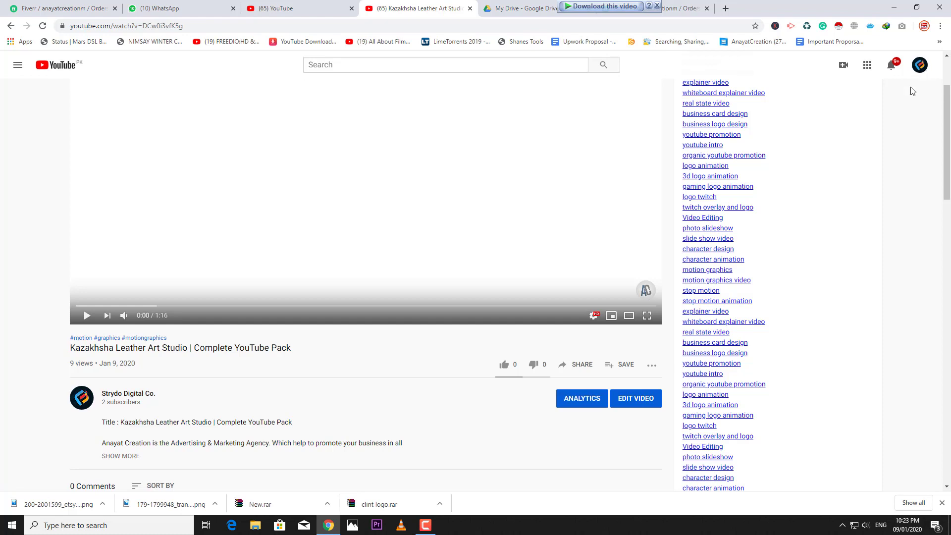
Open the end screen editor for the Kazakhsha Leather Art Studio video from its edit page
left_click(636, 399)
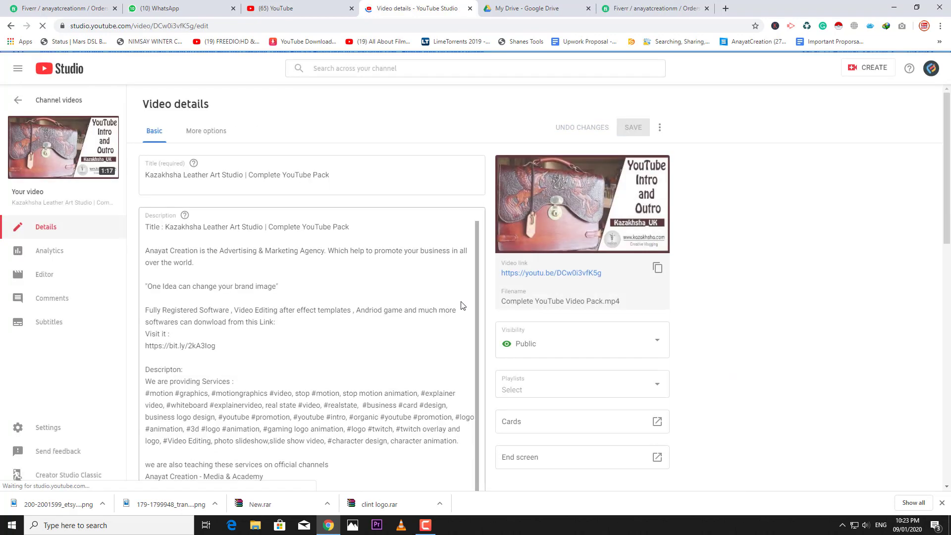
scroll(574, 347, "down", 4)
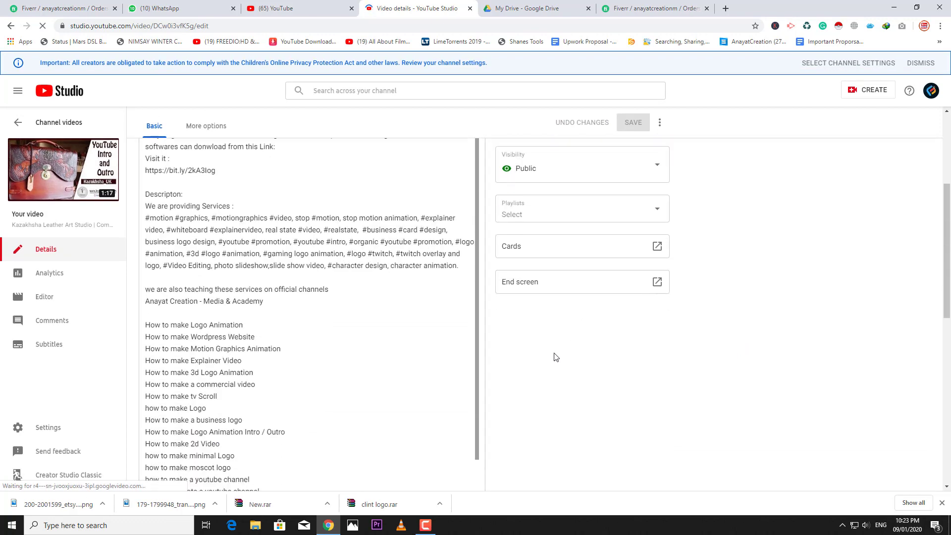
scroll(553, 329, "up", 3)
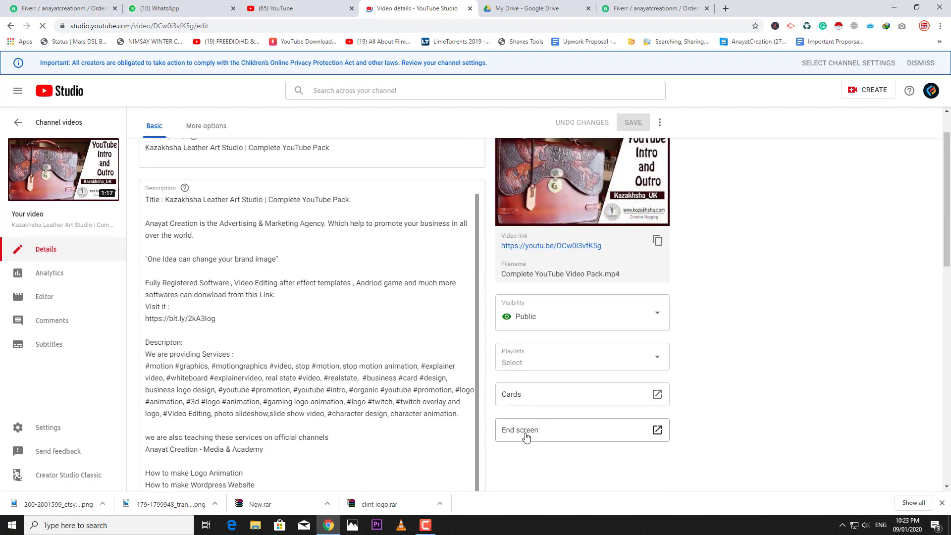
left_click(657, 431)
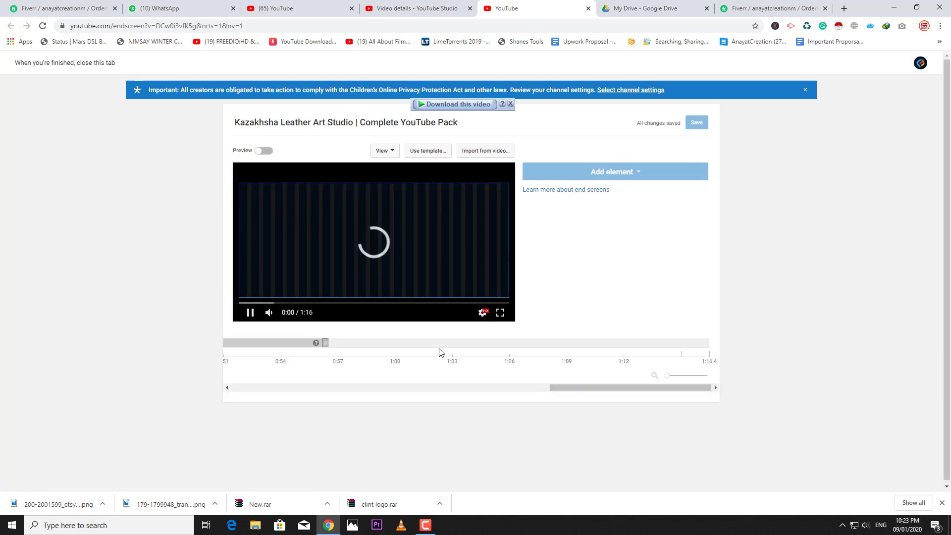
Move the end screen timeline's playhead to 1:07 and check which element types can be added
left_click(538, 351)
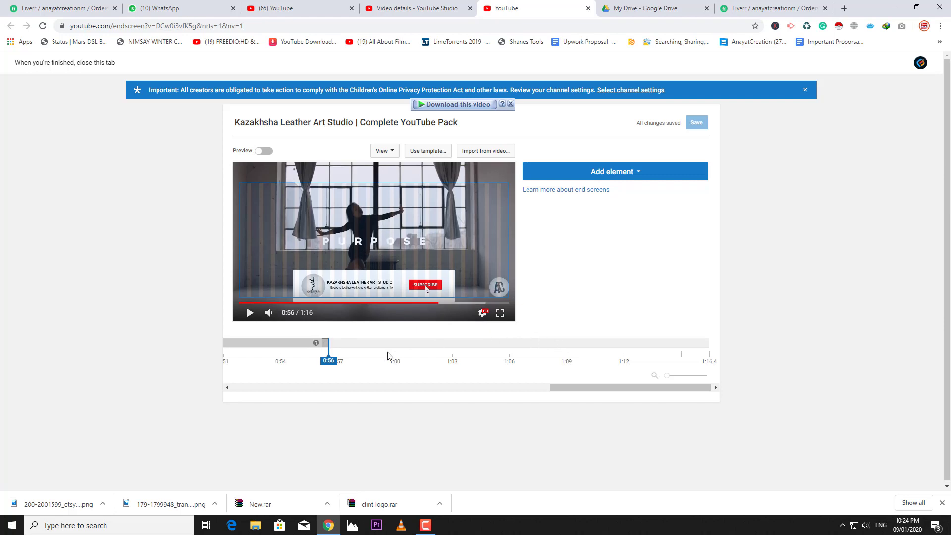
left_click_drag(329, 346, 546, 346)
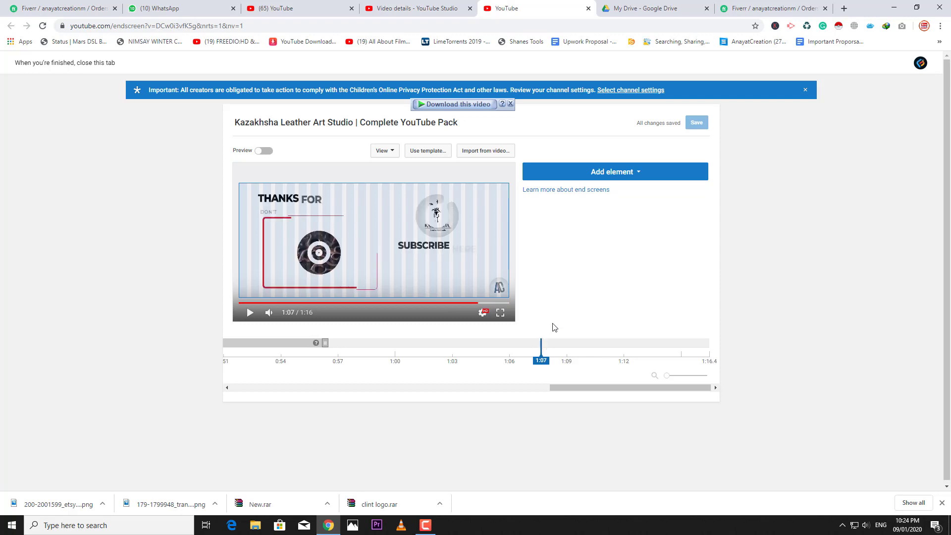
left_click(631, 178)
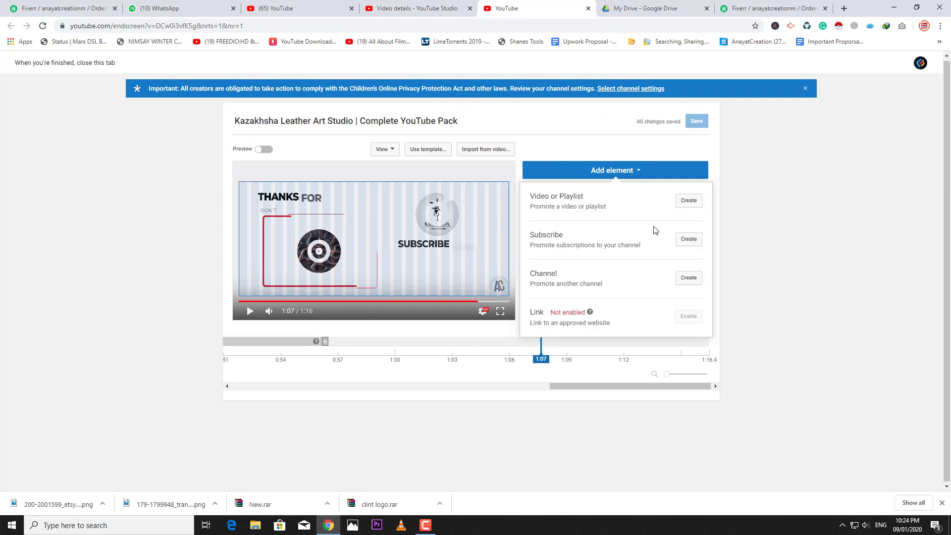
left_click(719, 219)
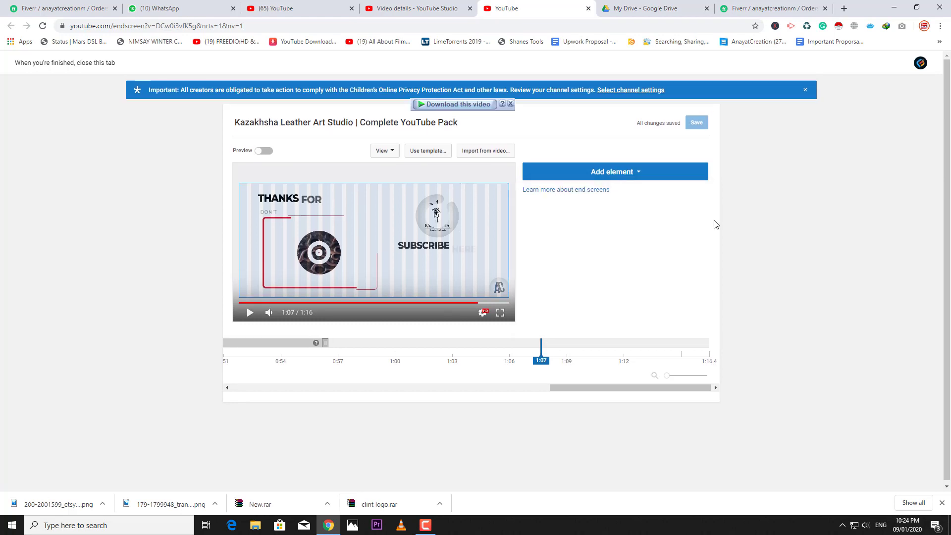
Apply the "1 Video | 1 Subscribe" template that has both elements at mid-height, video on the left and subscribe on the right
left_click(433, 157)
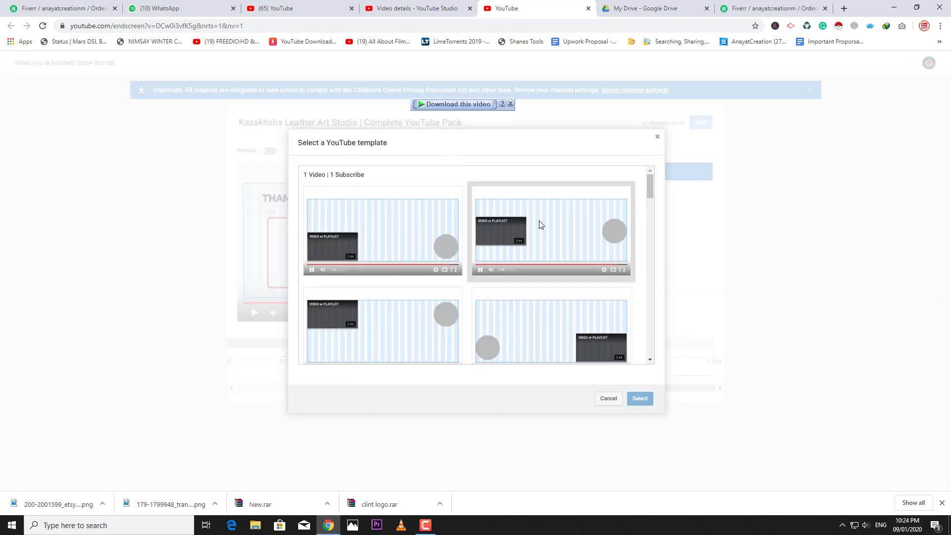
left_click(559, 224)
left_click(638, 396)
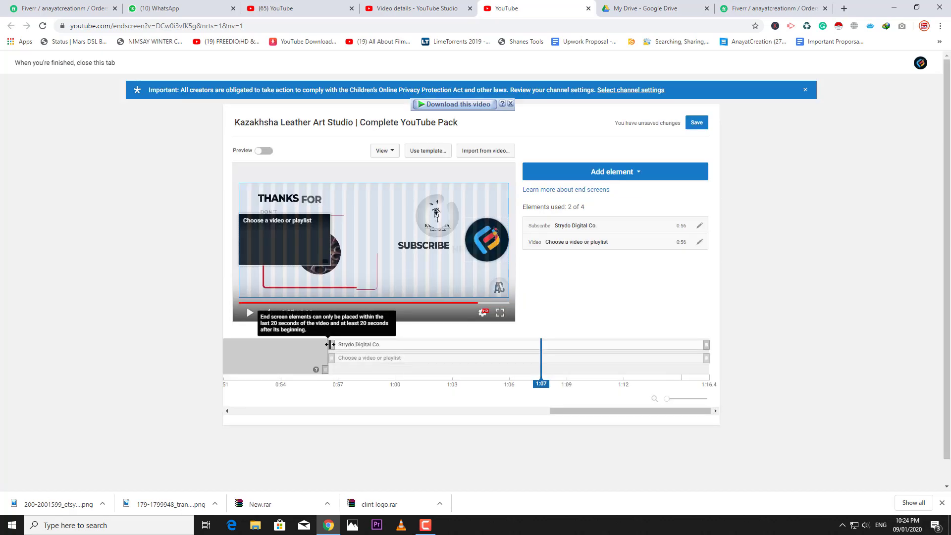
Set the start time of both the subscribe element and the video element to 1:07
left_click_drag(332, 344, 541, 345)
right_click(542, 349)
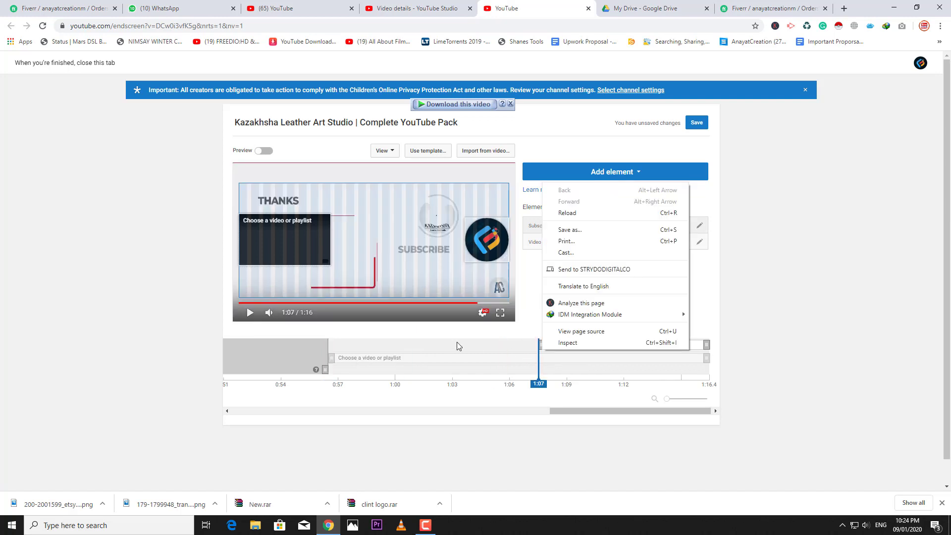
left_click(544, 360)
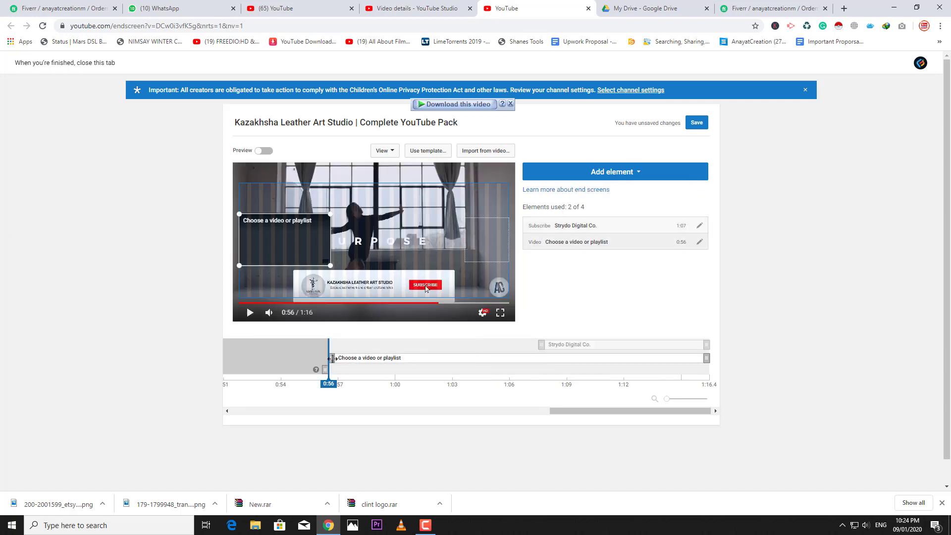
left_click_drag(332, 358, 541, 358)
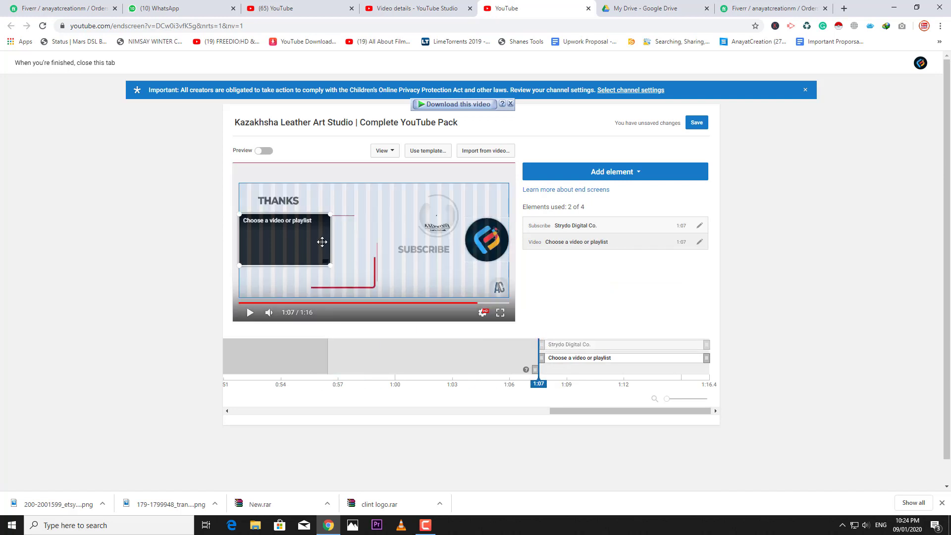
Move and enlarge the video element so it fits inside the outro's red frame, using the 1:08 frame as reference
left_click_drag(304, 237, 343, 243)
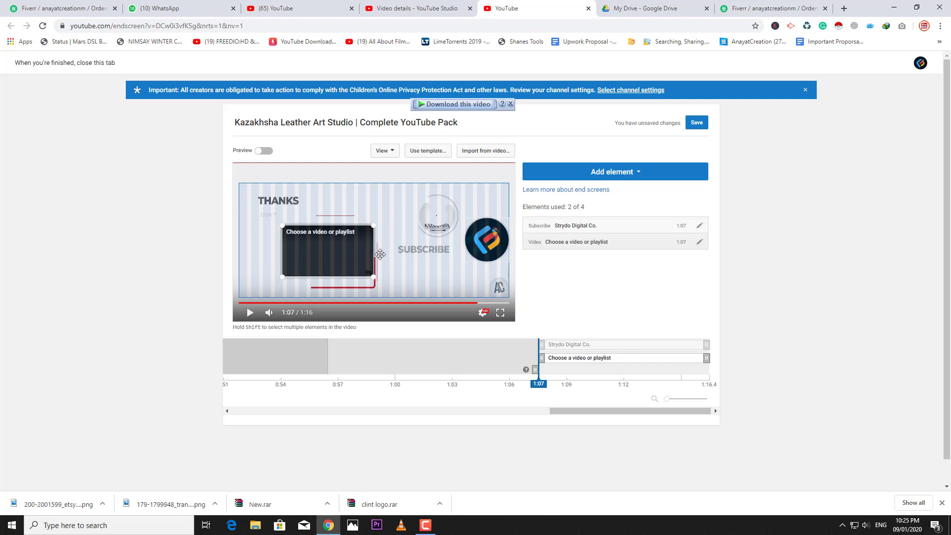
left_click(558, 340)
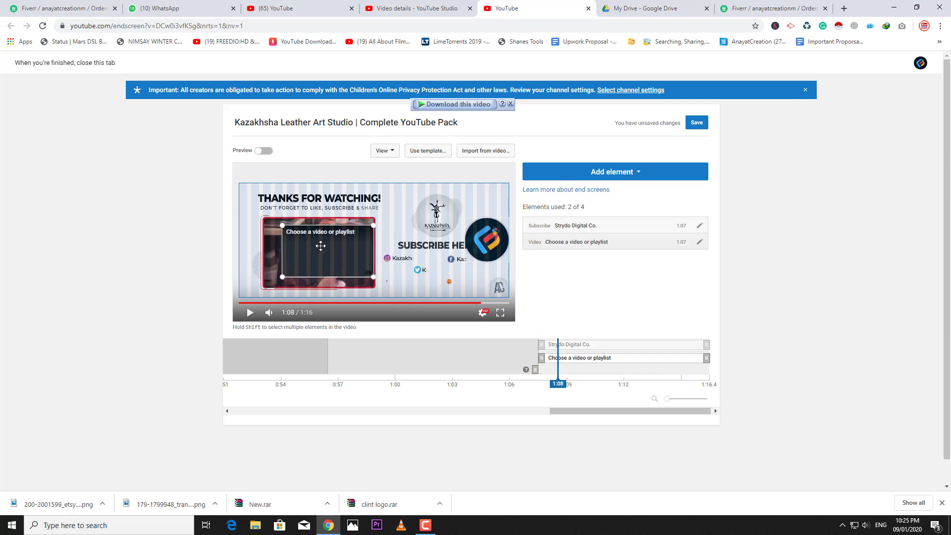
left_click_drag(320, 246, 309, 250)
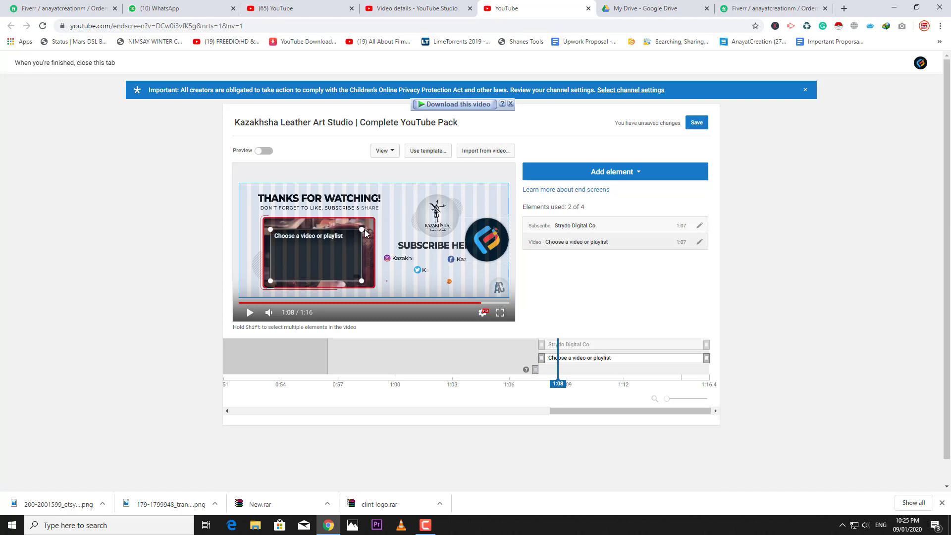
mouse_move(365, 233)
left_mouse_down()
mouse_move(371, 223)
mouse_move(352, 232)
left_mouse_up()
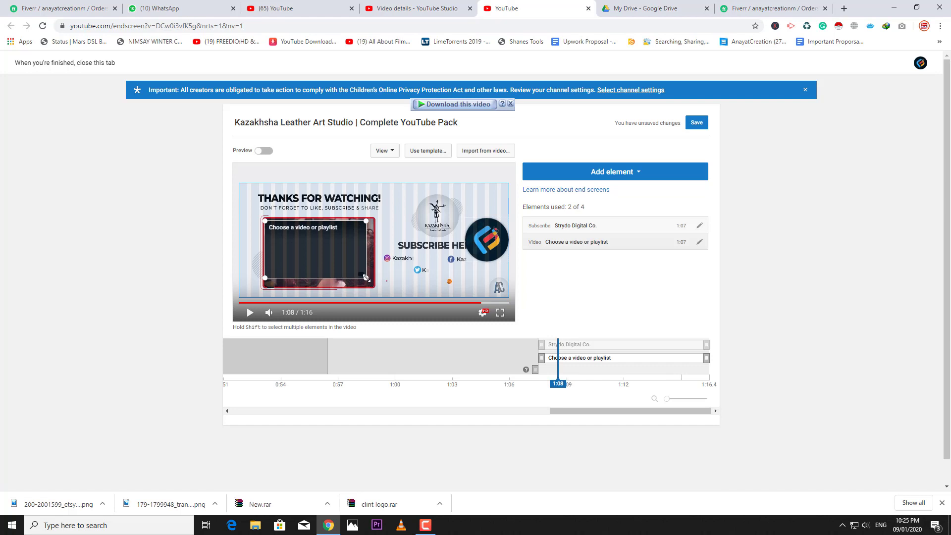
left_click_drag(366, 278, 362, 257)
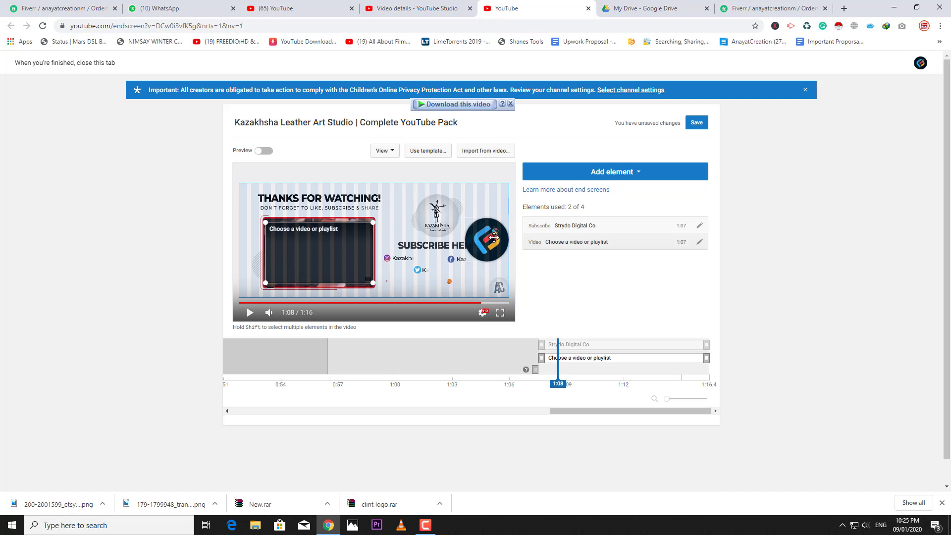
Move the subscribe element onto the circular logo above the SUBSCRIBE HERE text and preview the end screen
left_click(497, 240)
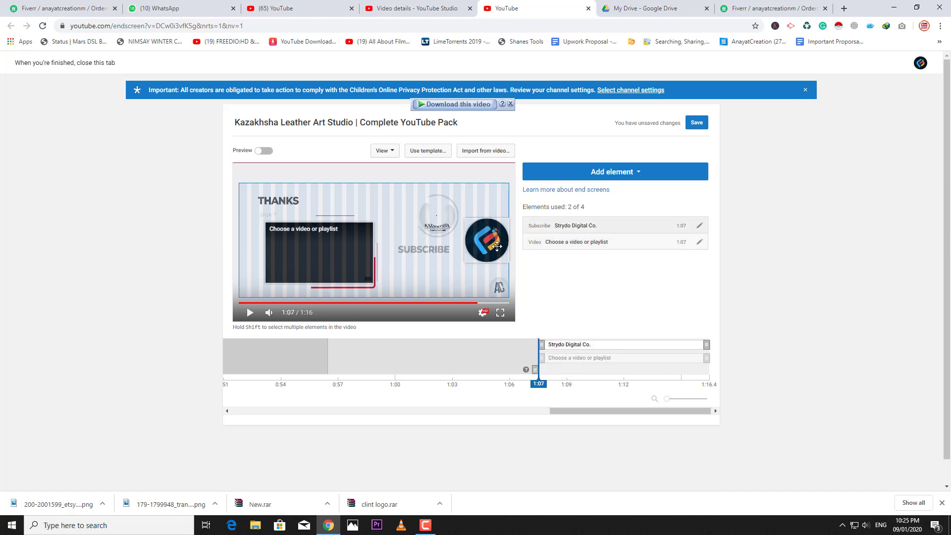
left_click_drag(497, 246, 446, 222)
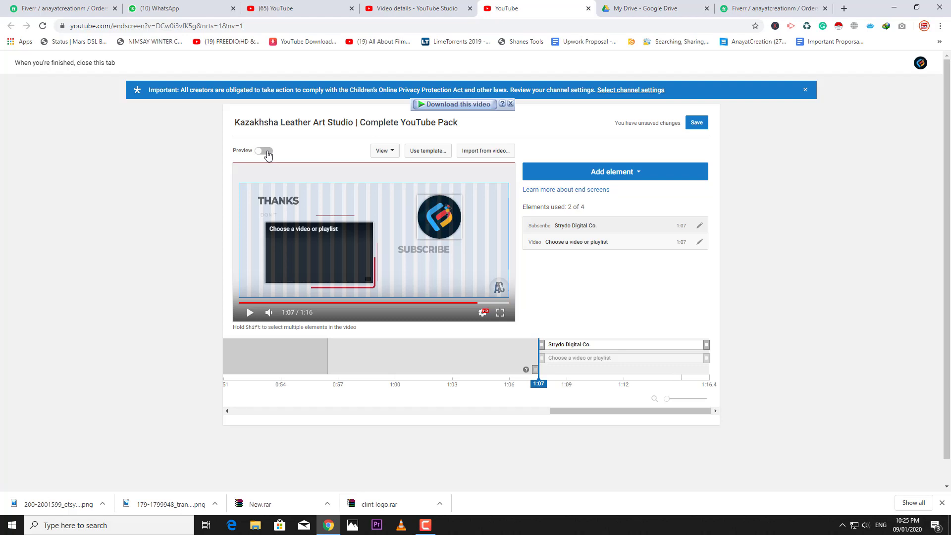
left_click(264, 151)
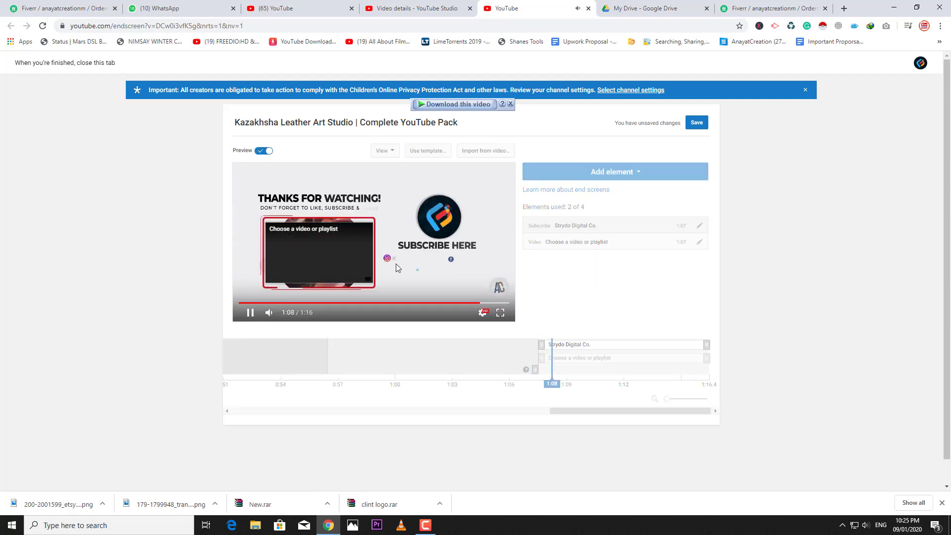
mouse_move(448, 220)
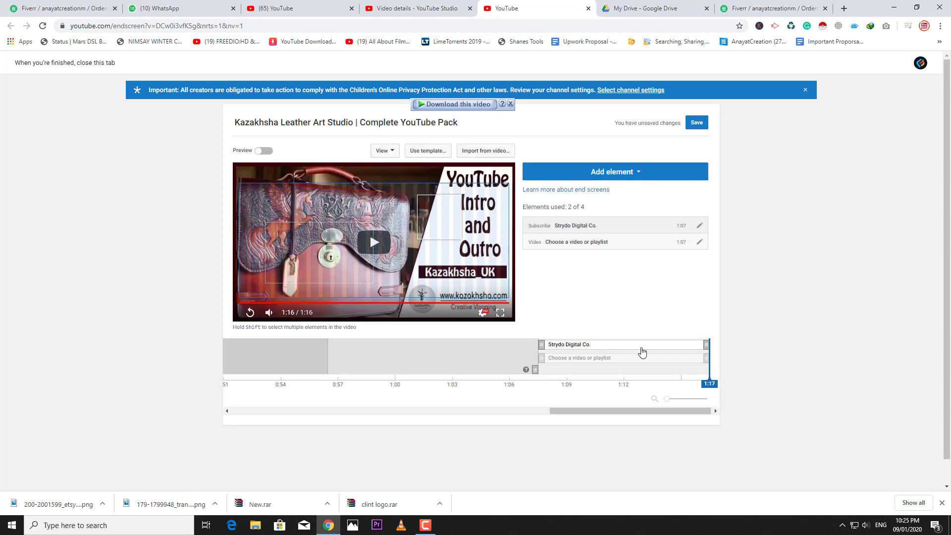
Set the video element to feature the upload "Anouar Bakery and Fast Food Point" and save the end screen
left_click(624, 343)
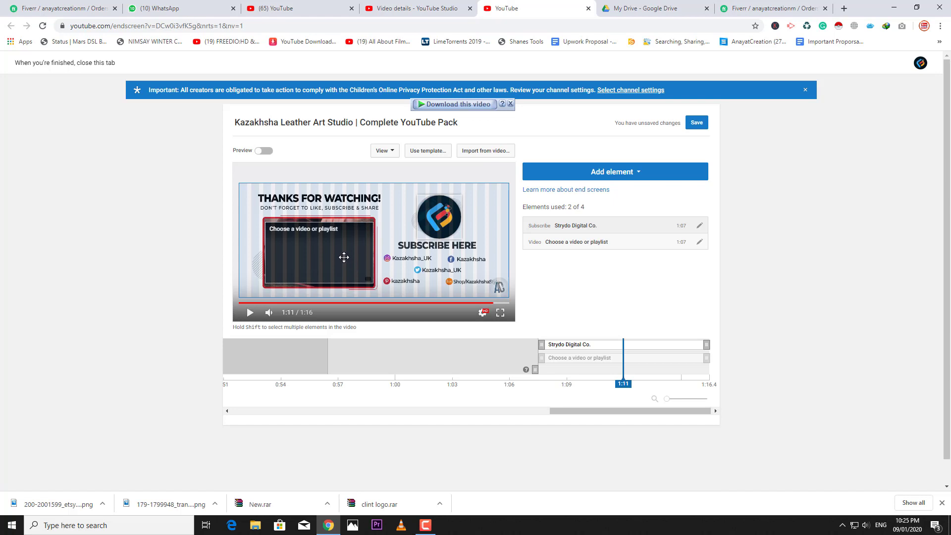
double_click(343, 249)
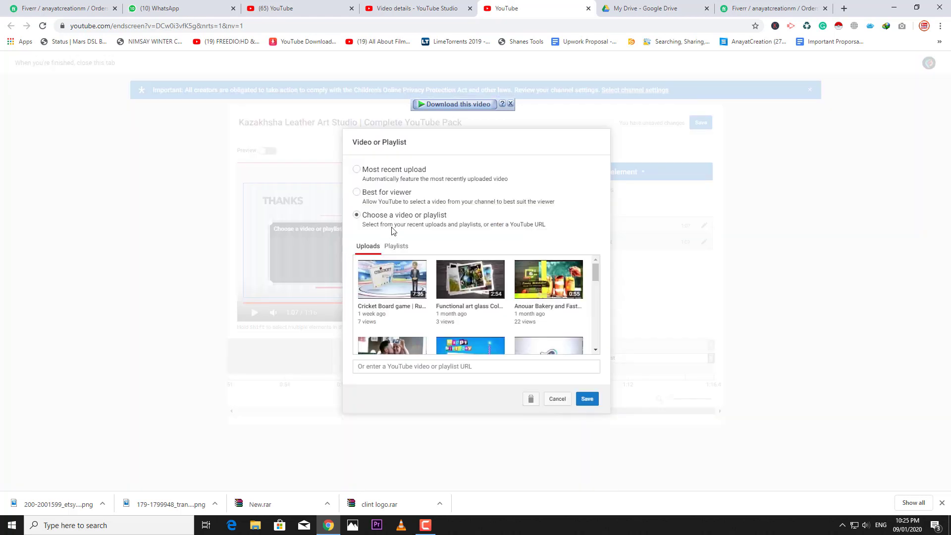
scroll(554, 284, "down", 2)
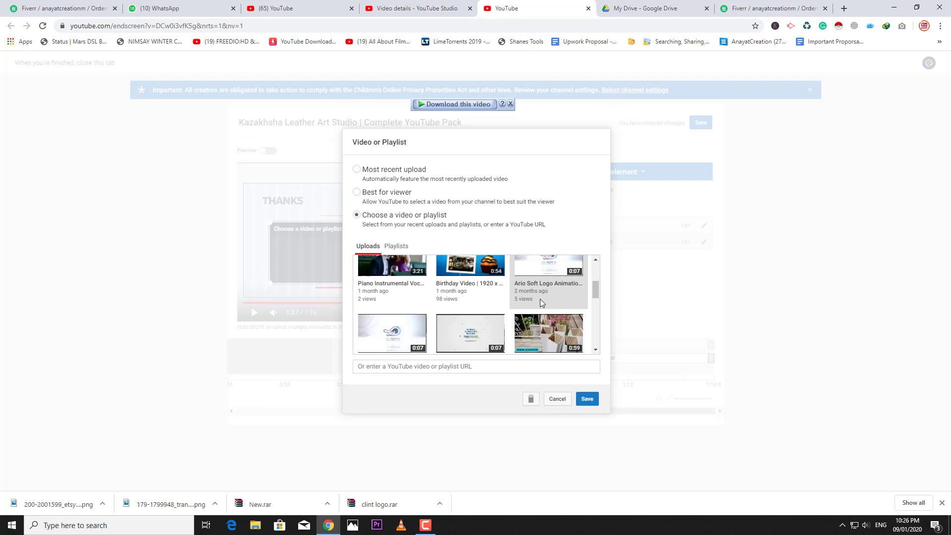
scroll(539, 299, "up", 2)
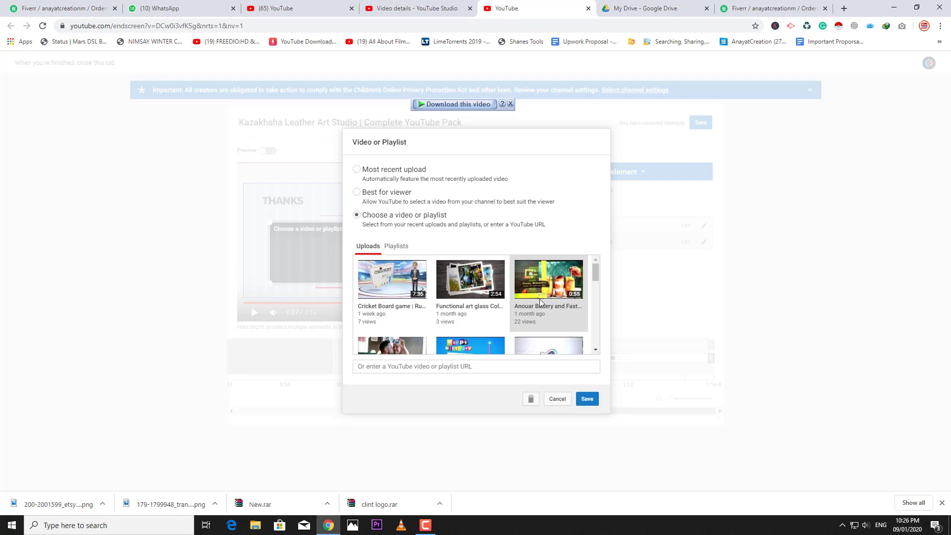
scroll(533, 300, "down", 5)
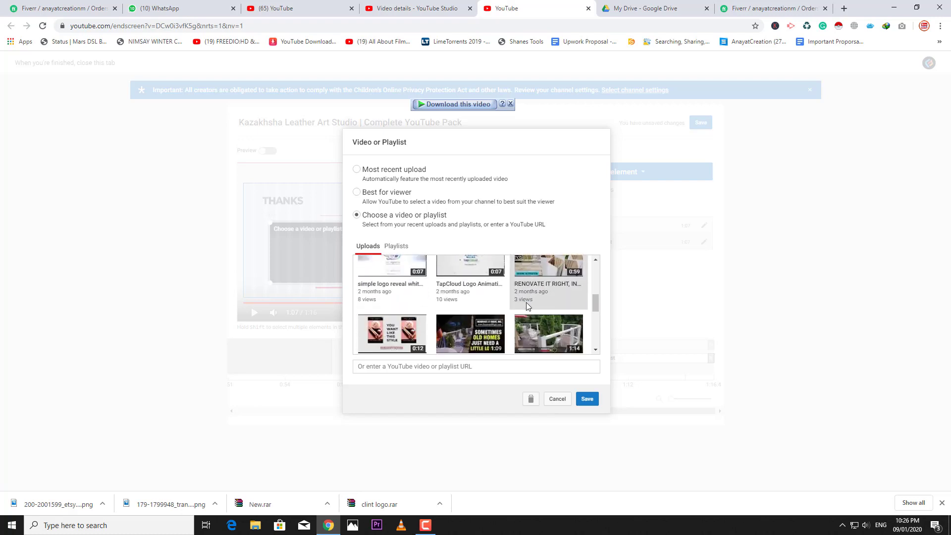
scroll(526, 302, "down", 3)
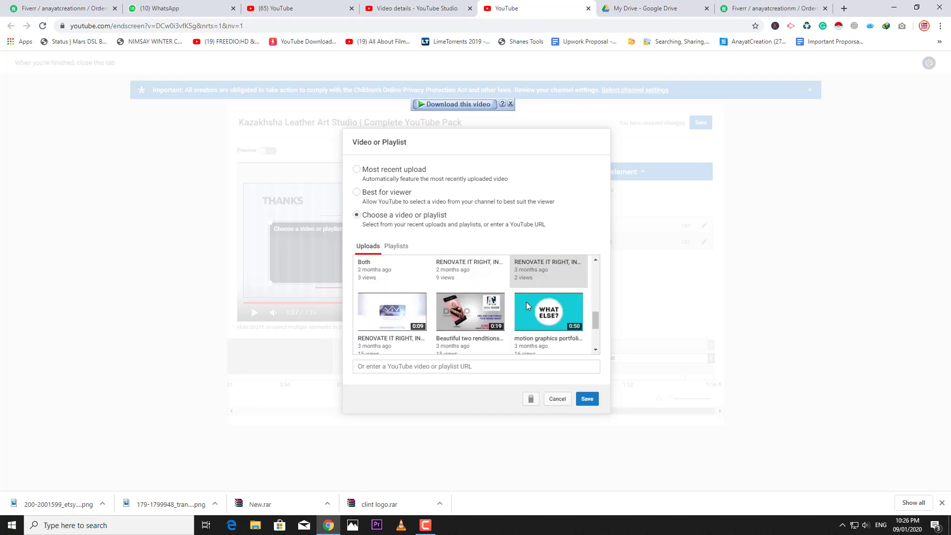
scroll(526, 302, "down", 3)
scroll(518, 305, "up", 3)
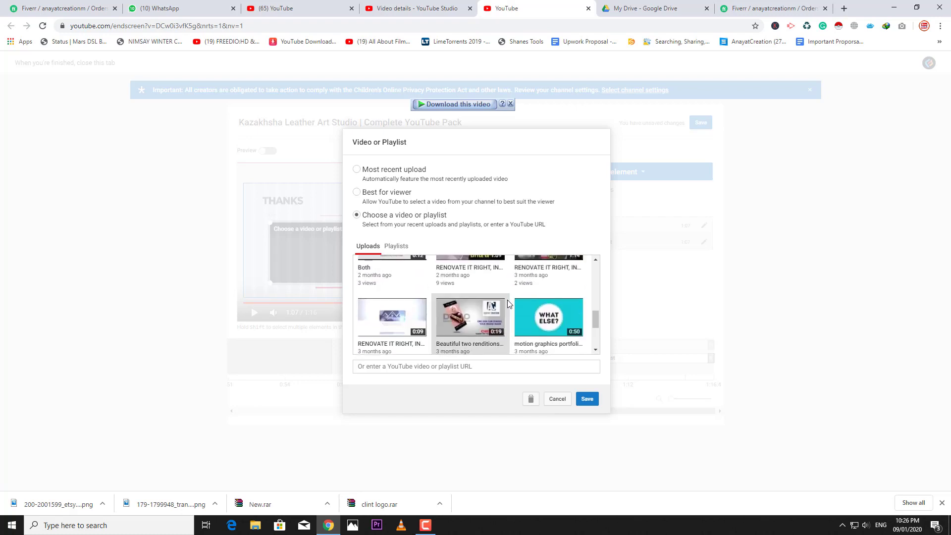
scroll(506, 300, "up", 2)
scroll(450, 301, "up", 2)
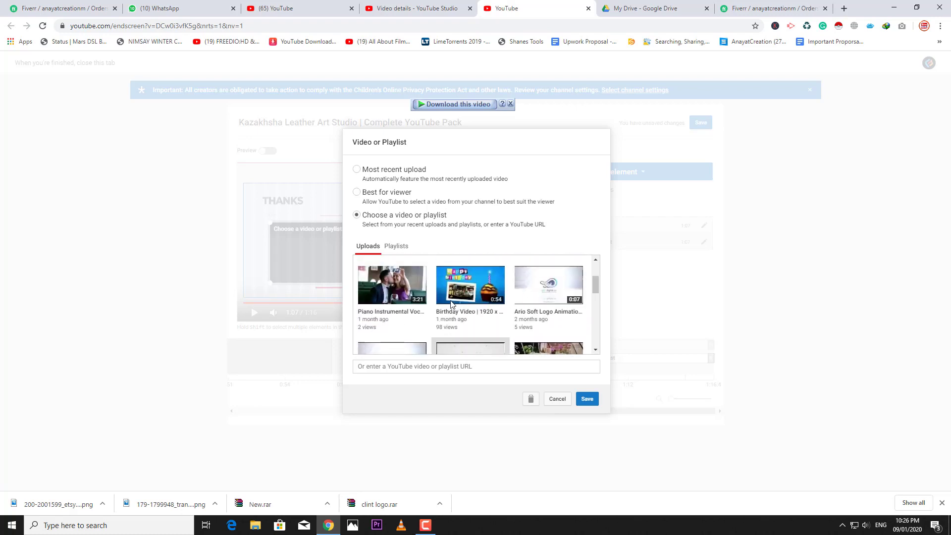
scroll(452, 299, "up", 2)
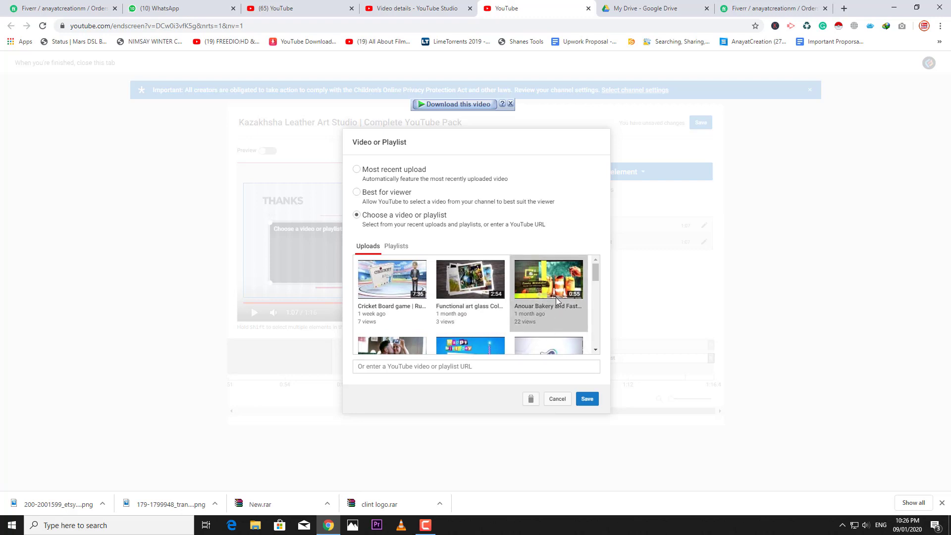
left_click(592, 405)
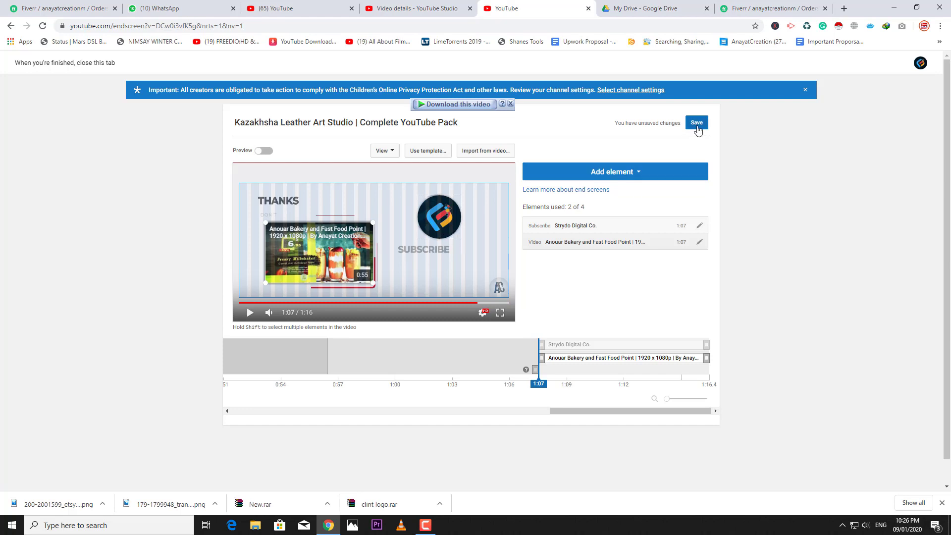
left_click(697, 124)
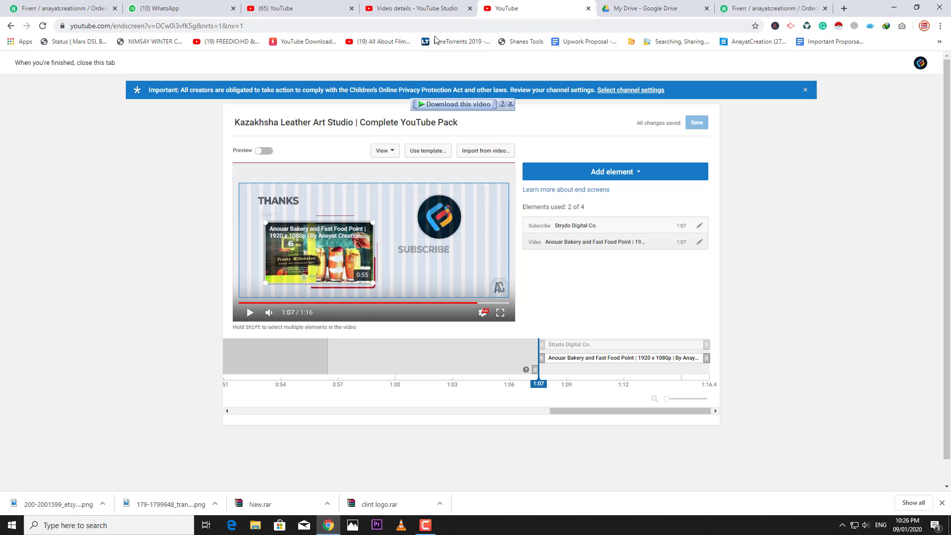
Open the video's watch page and play its final part from about 1:02 to check the end screen elements
left_click(421, 8)
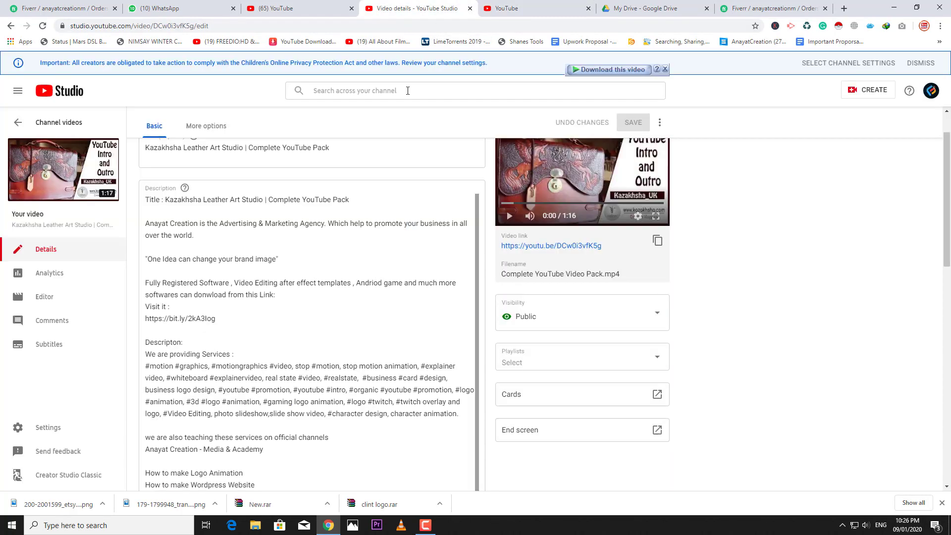
left_click(69, 157)
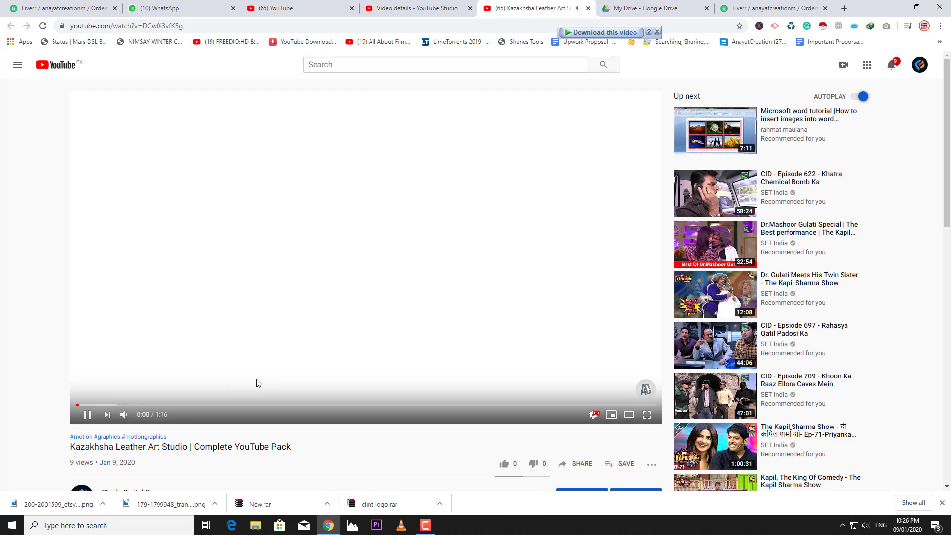
left_click(591, 405)
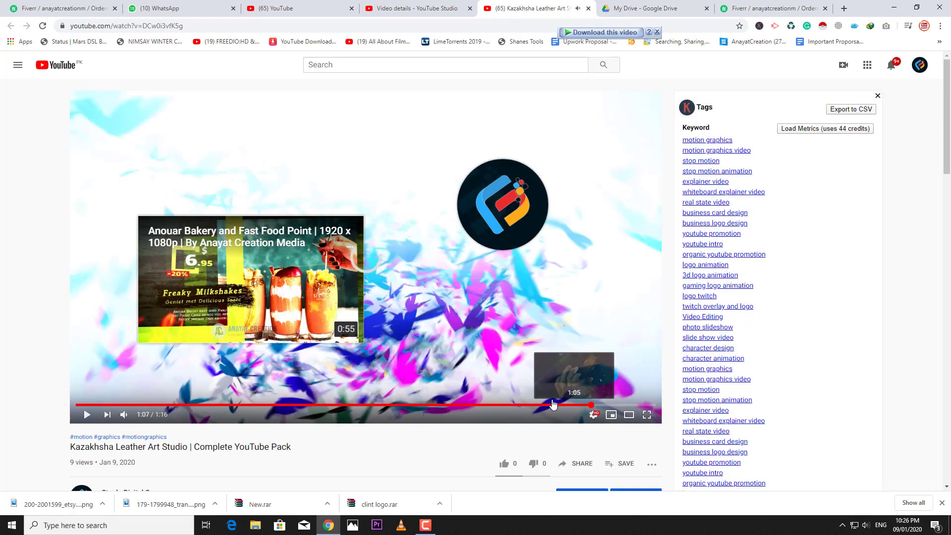
left_click(554, 405)
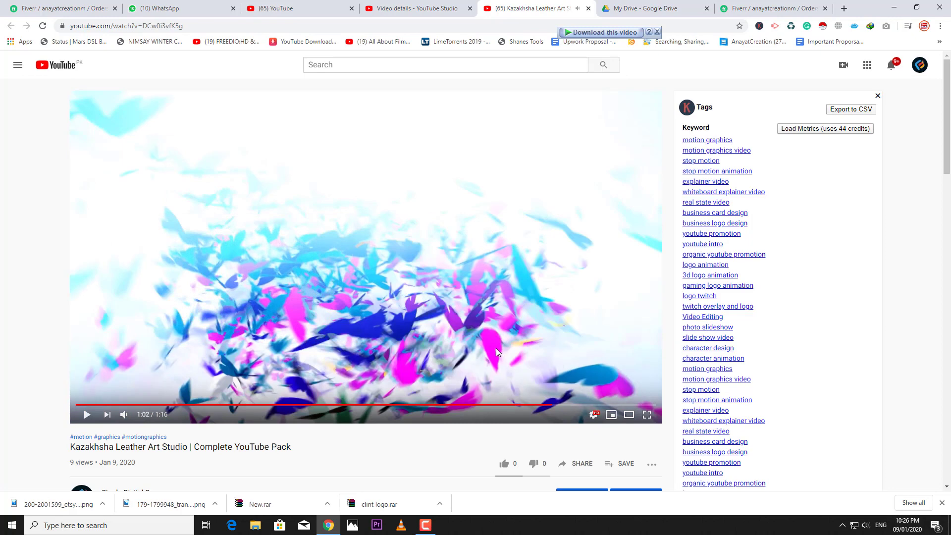
left_click(483, 326)
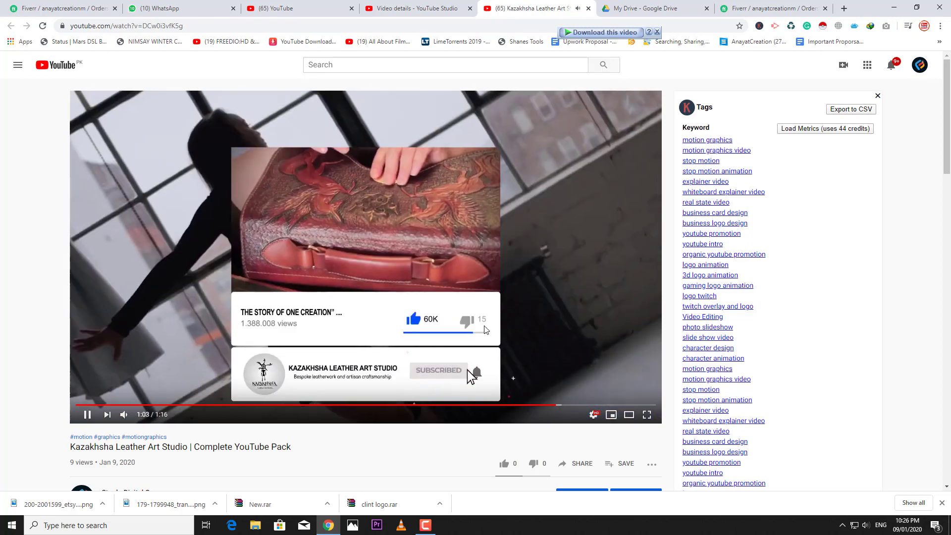